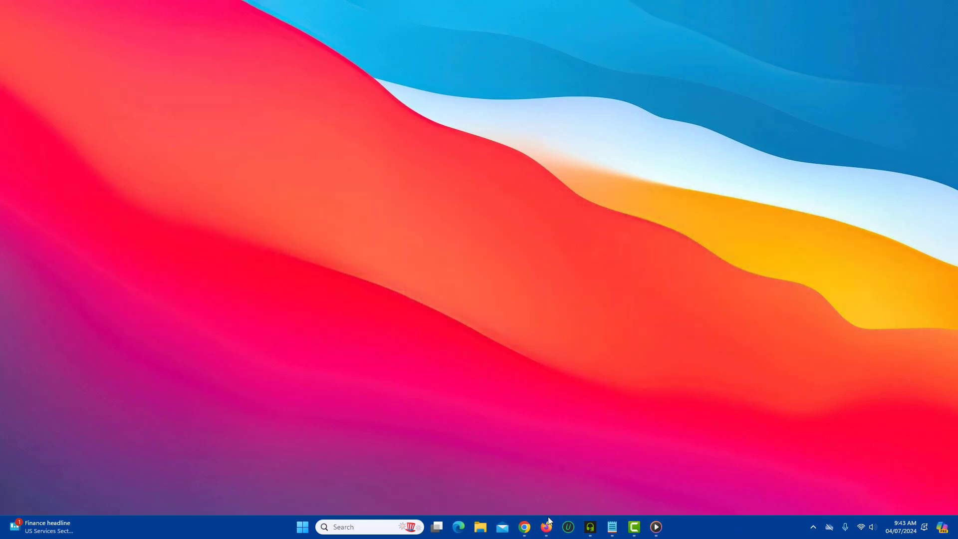
Step: Bring the Google Drive home window back into view from the taskbar
left_click(547, 527)
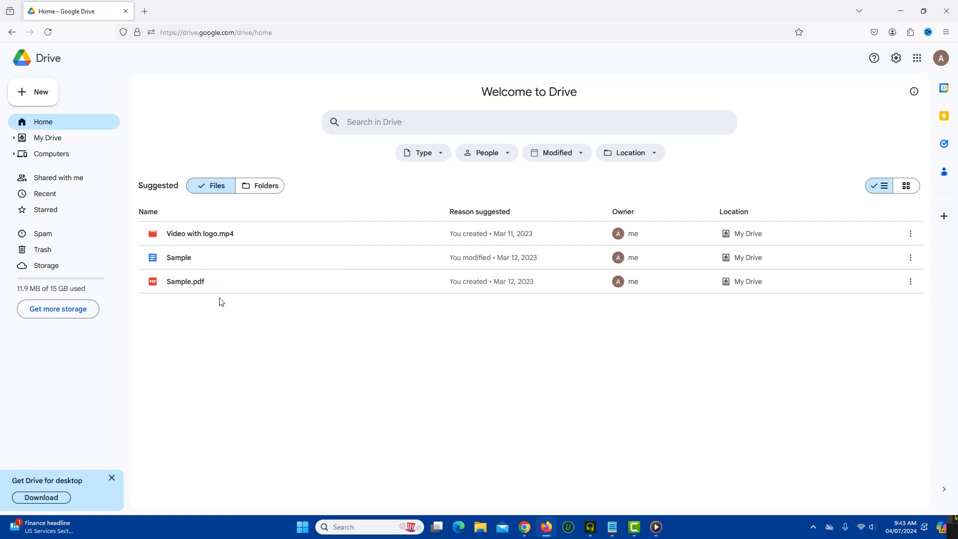
right_click(227, 285)
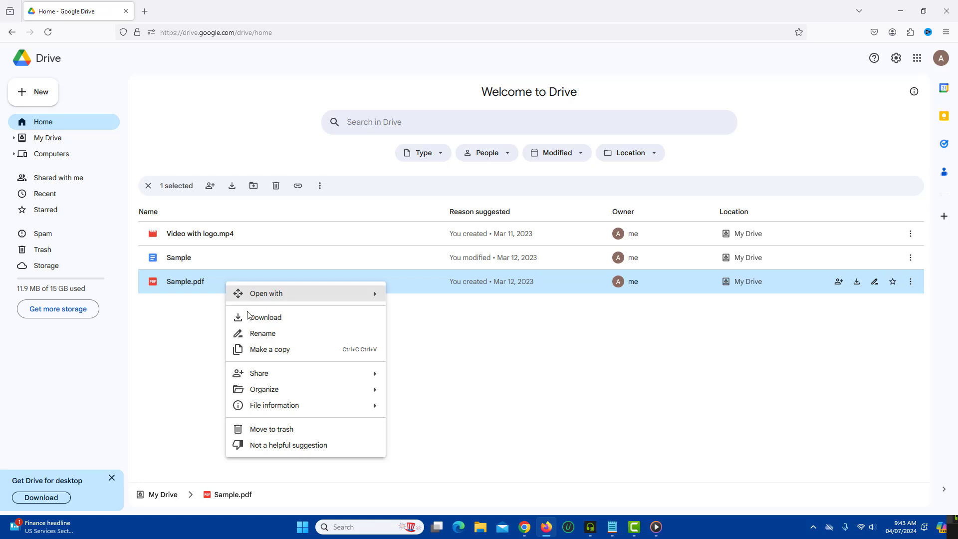
mouse_move(259, 373)
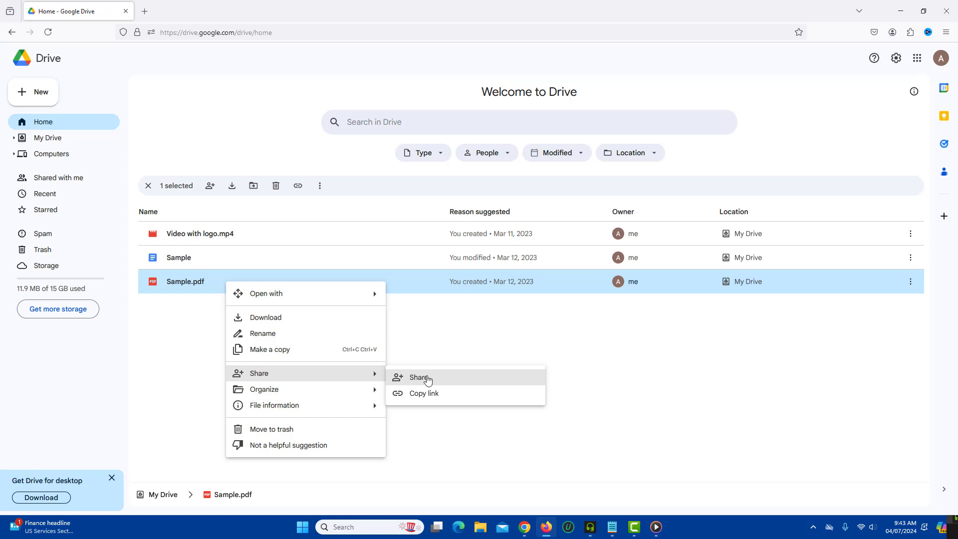
left_click(429, 379)
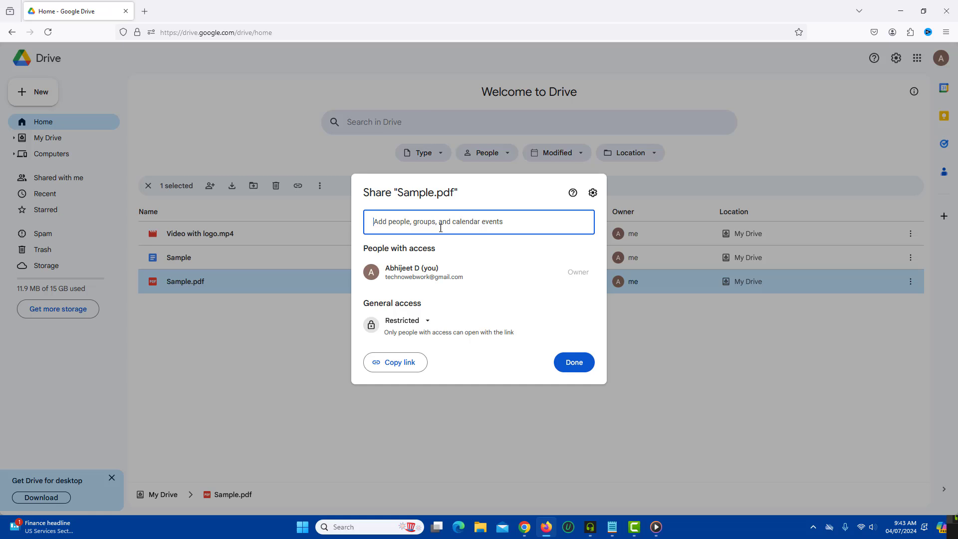
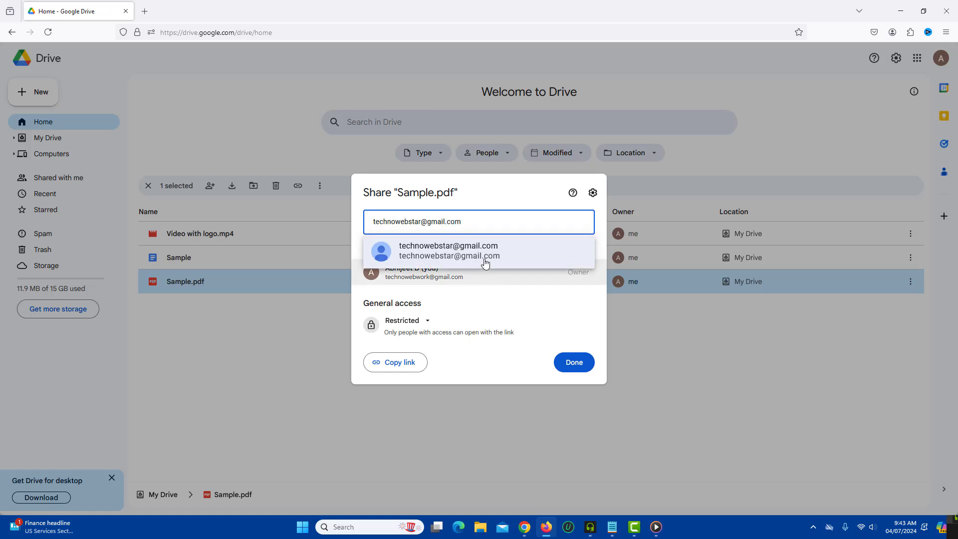
left_click(484, 250)
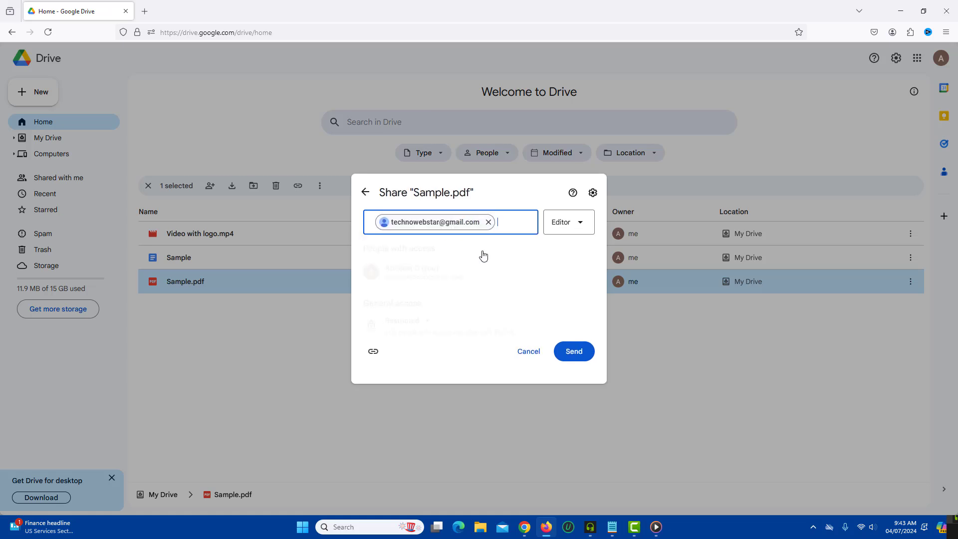
left_click(570, 362)
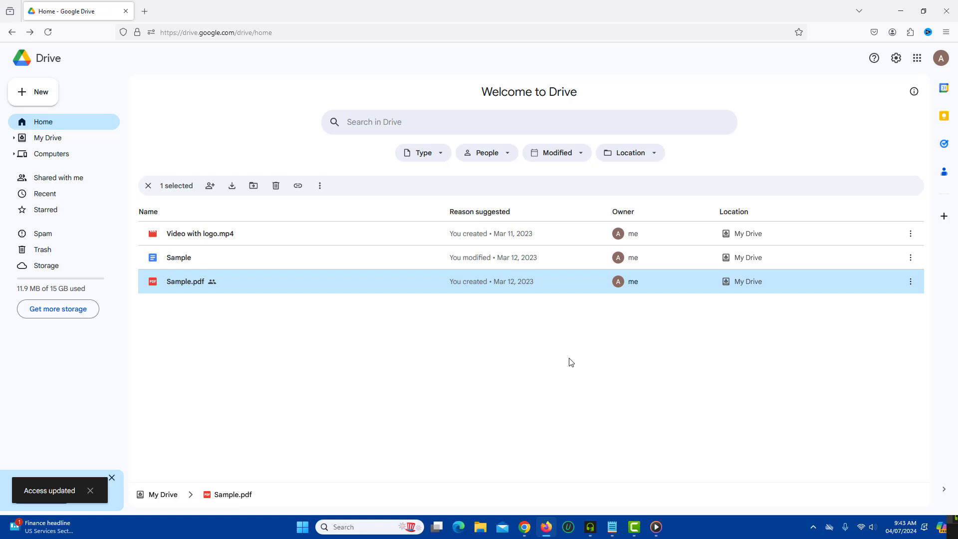
right_click(228, 281)
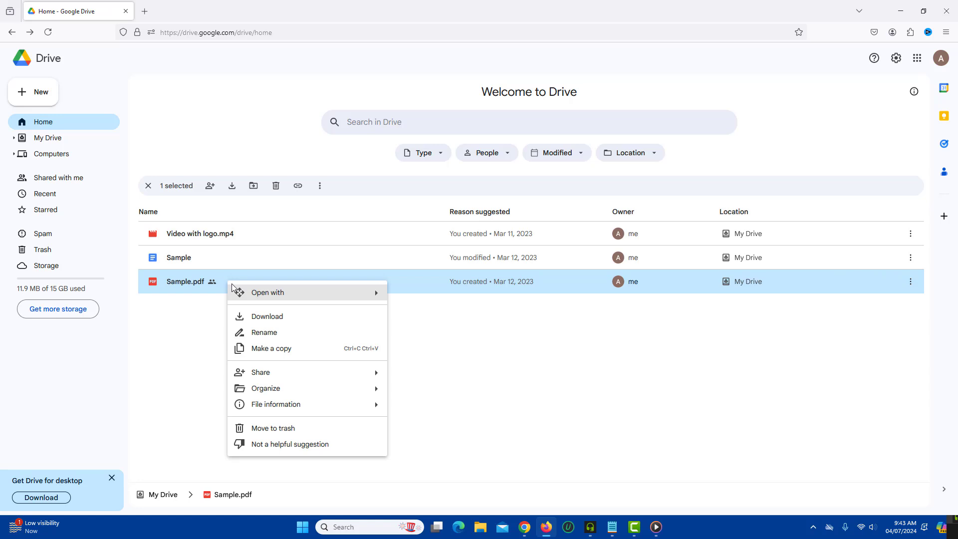
mouse_move(261, 373)
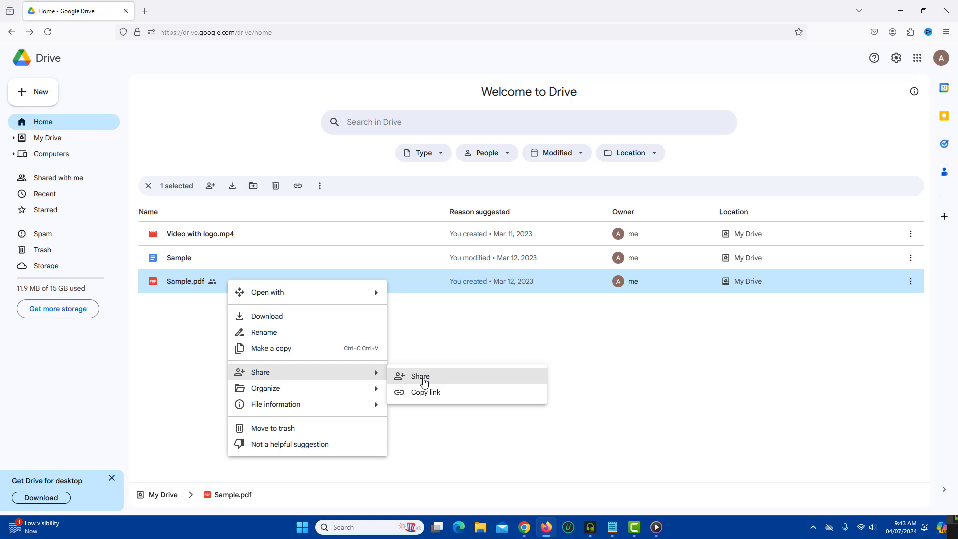
left_click(424, 376)
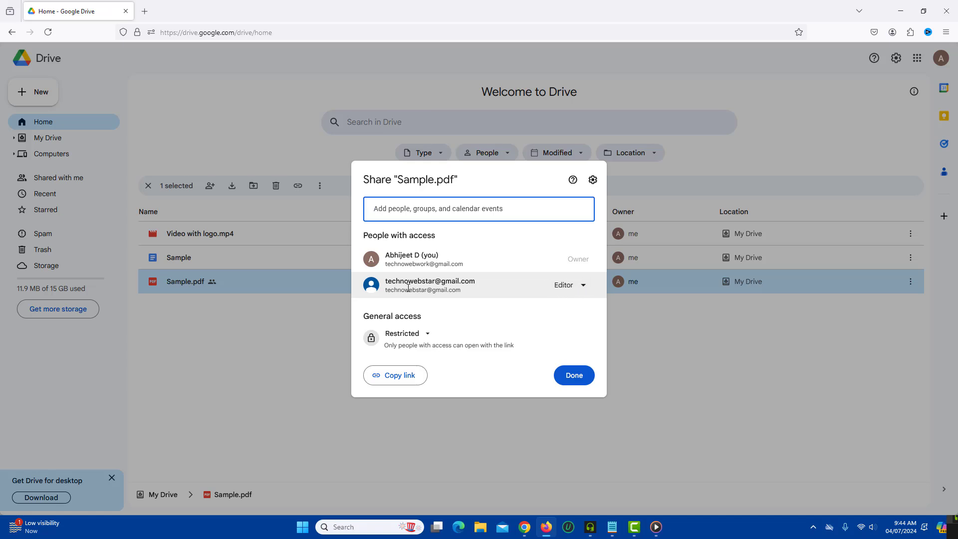
left_click(584, 286)
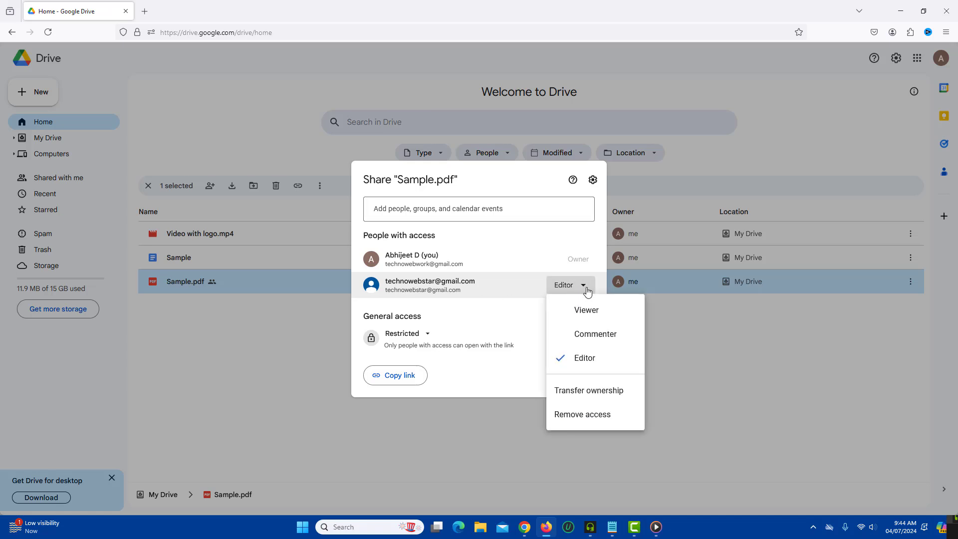
left_click(583, 392)
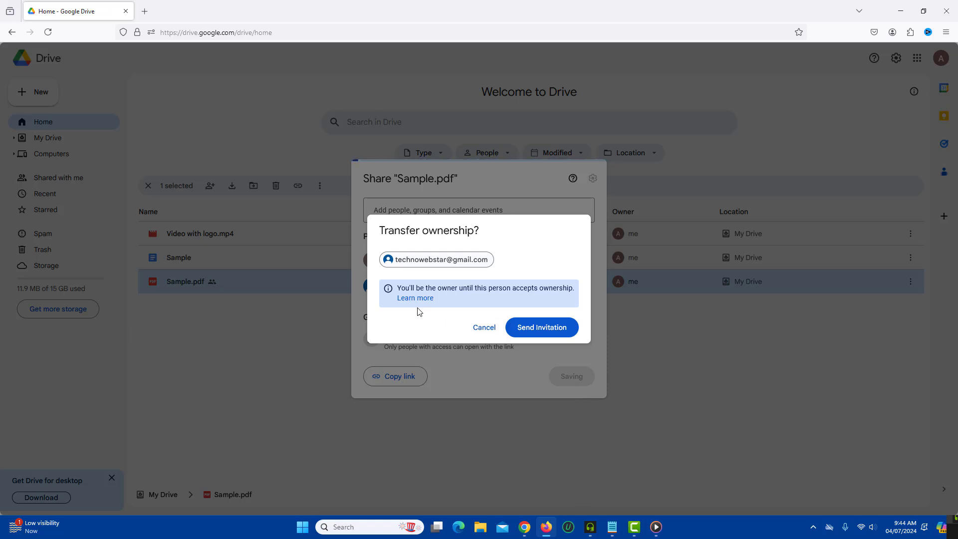
left_click(552, 330)
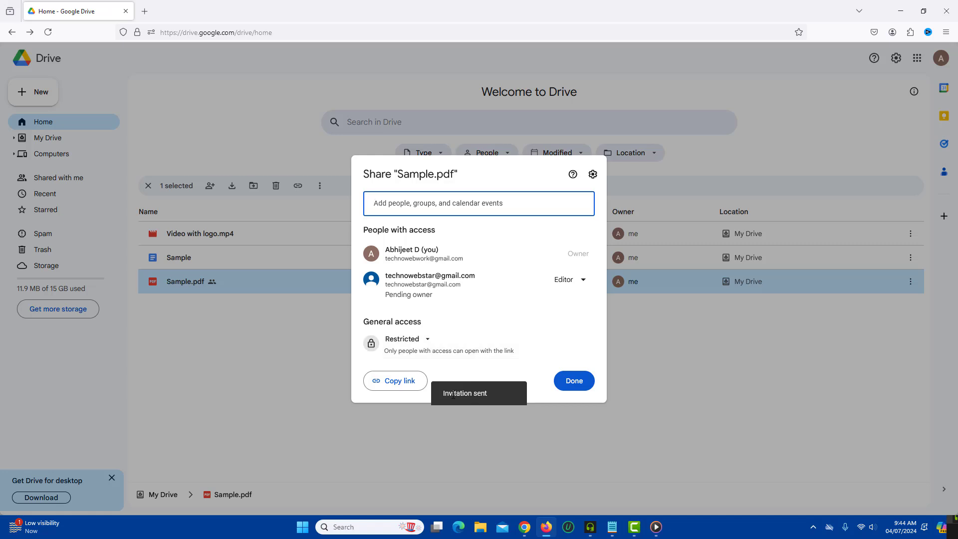
Step: Switch to the Gmail window showing the Sample.pdf ownership invitation email
left_click(524, 526)
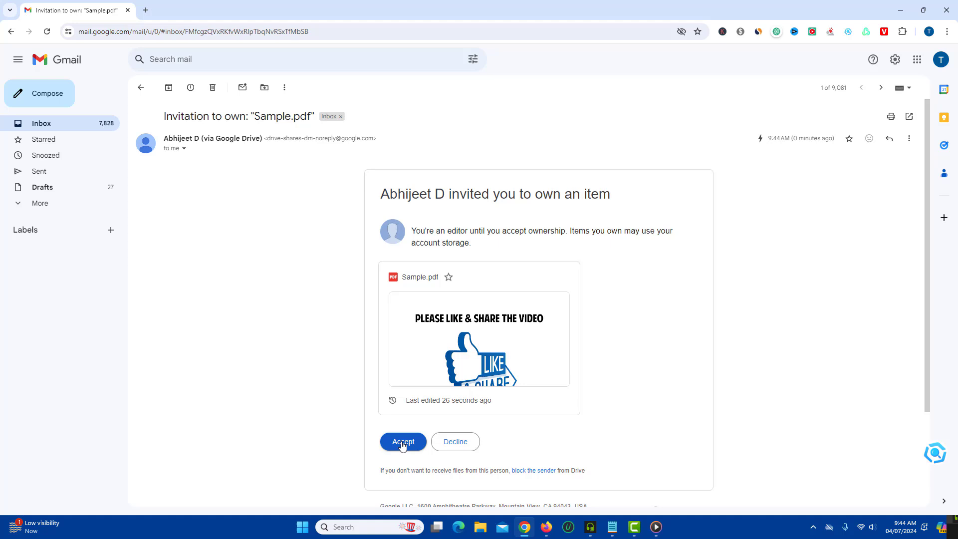
Step: Accept ownership of Sample.pdf in the email and highlight the confirmation message
left_click(403, 442)
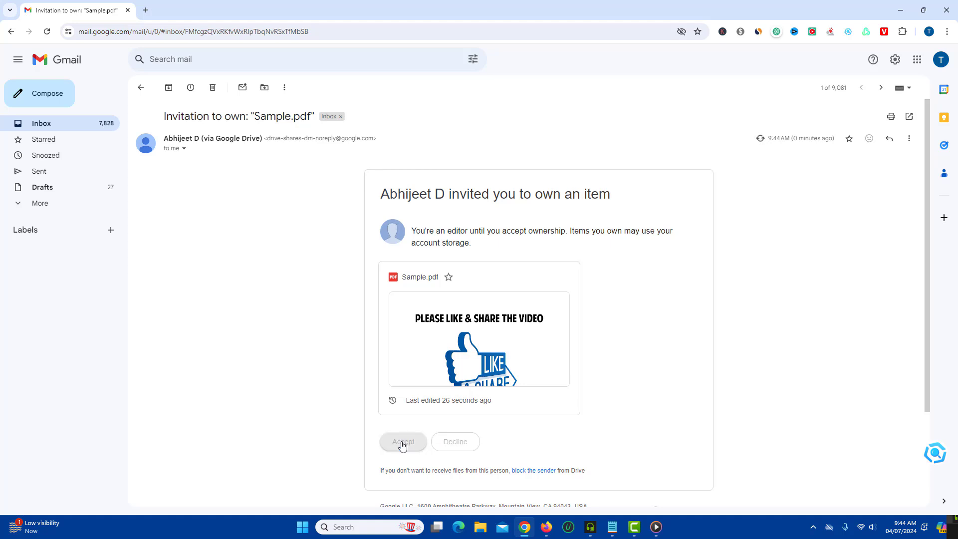
left_click_drag(401, 432, 532, 437)
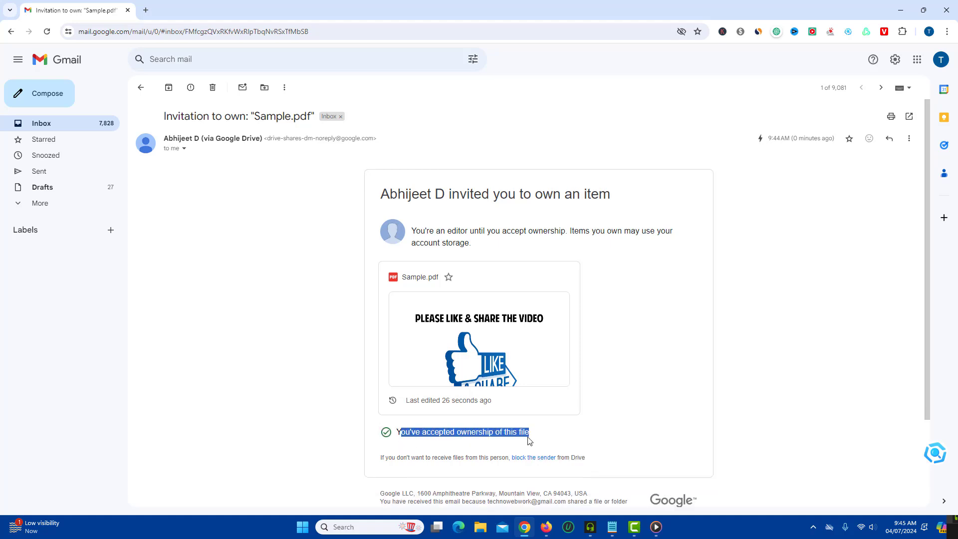
left_click(593, 440)
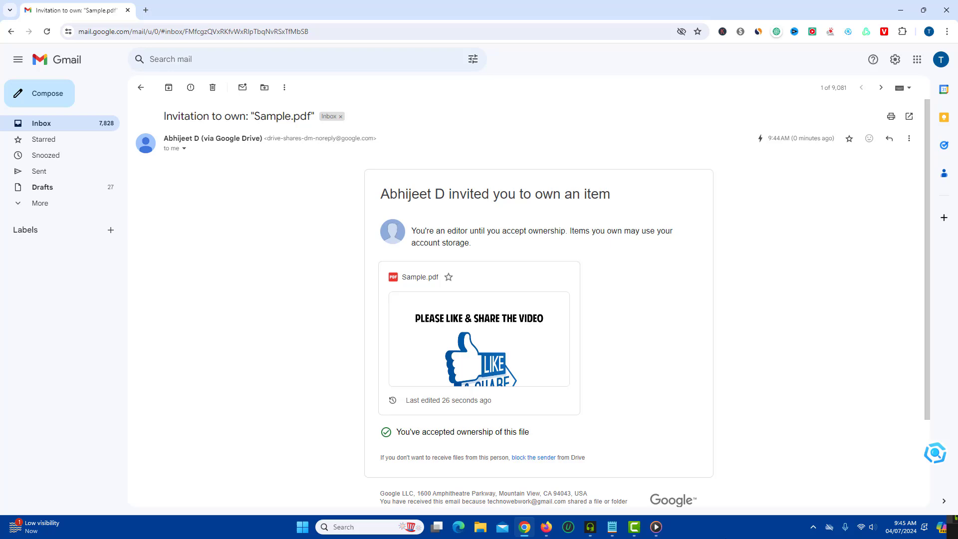
left_click(955, 527)
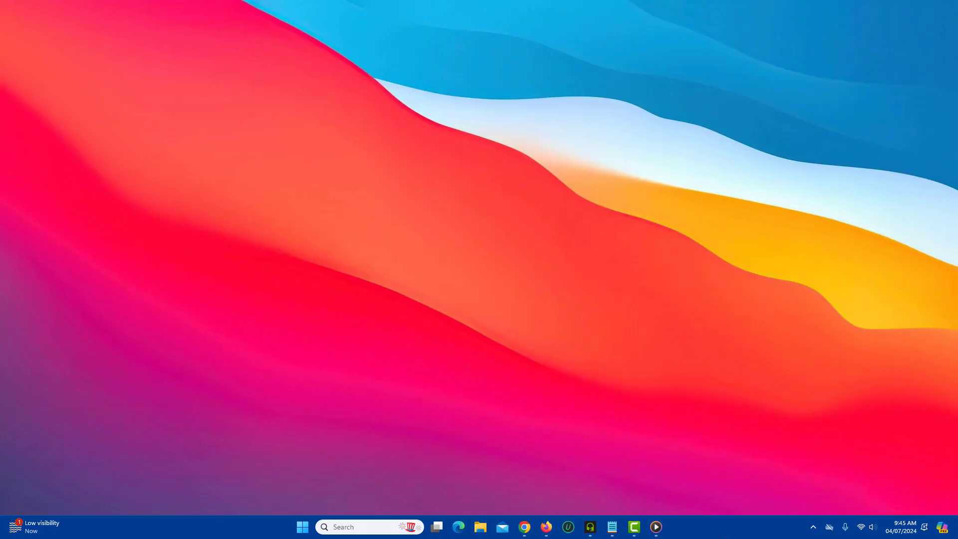